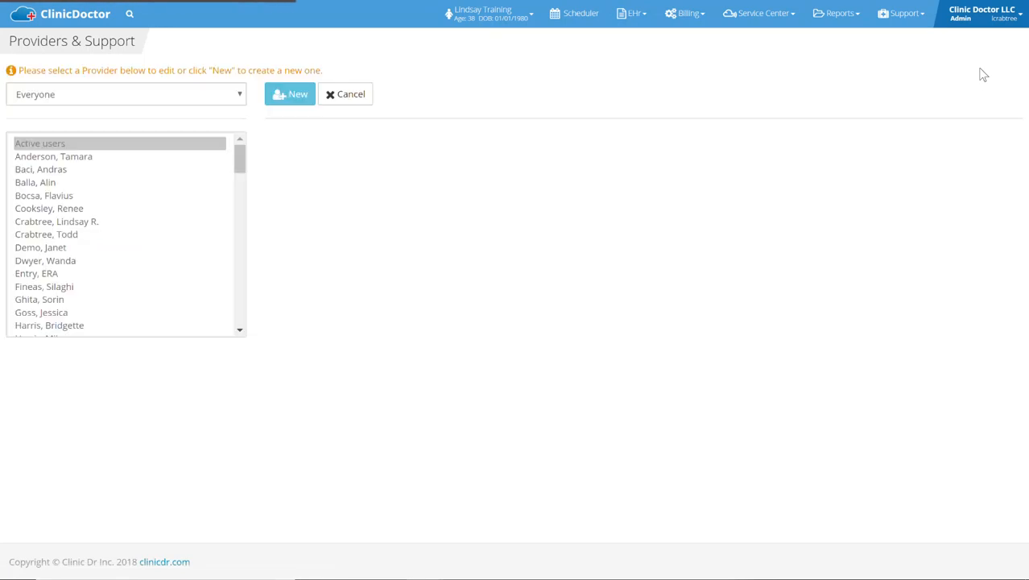
# Start a blank new provider record and bring up the Contact Type choices.
pyautogui.click(290, 96)
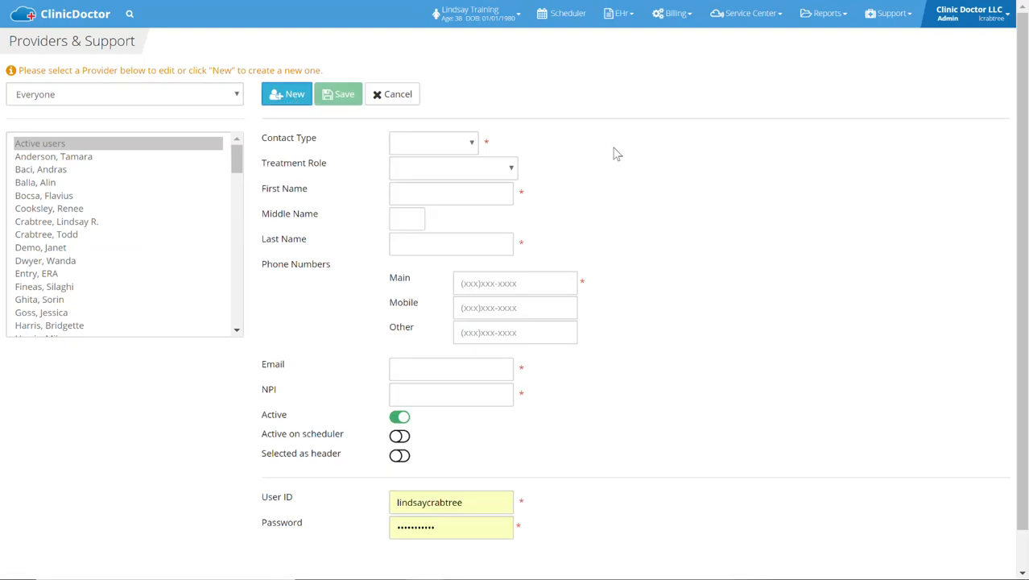
pyautogui.click(408, 143)
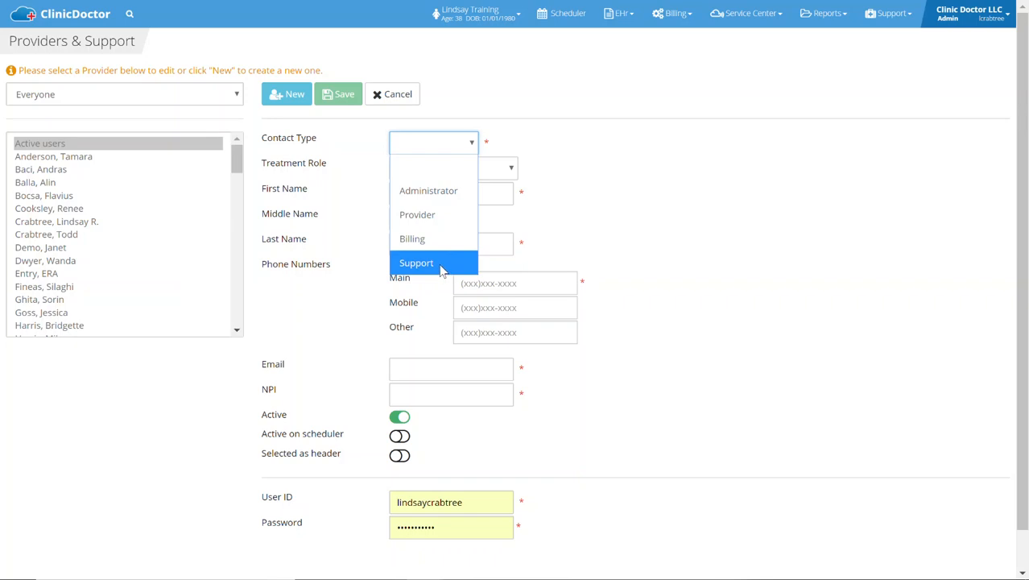
# Set the provider's Contact Type to Administrator and Treatment Role to Chiropractor.
pyautogui.click(443, 191)
pyautogui.click(617, 149)
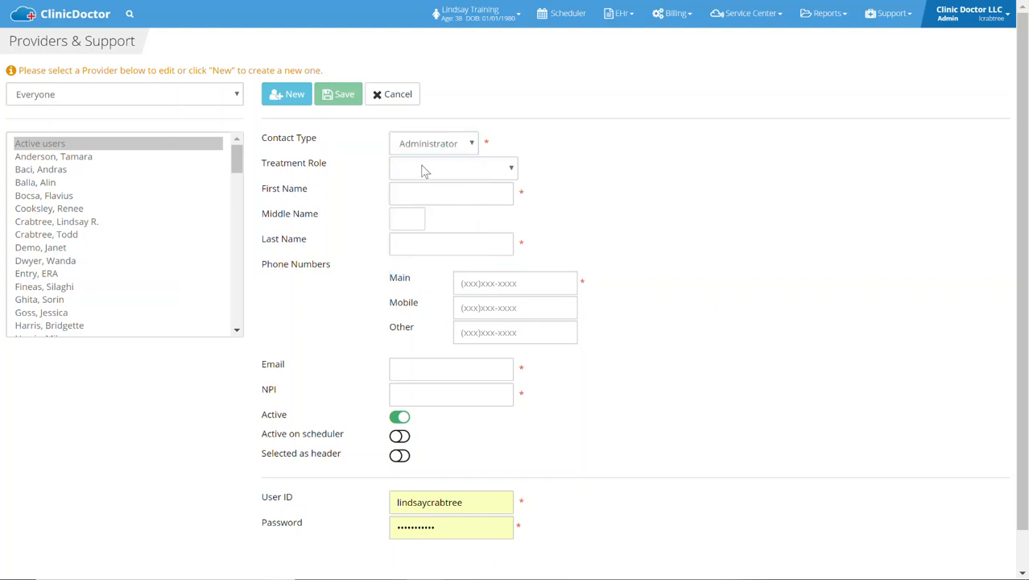
pyautogui.click(484, 172)
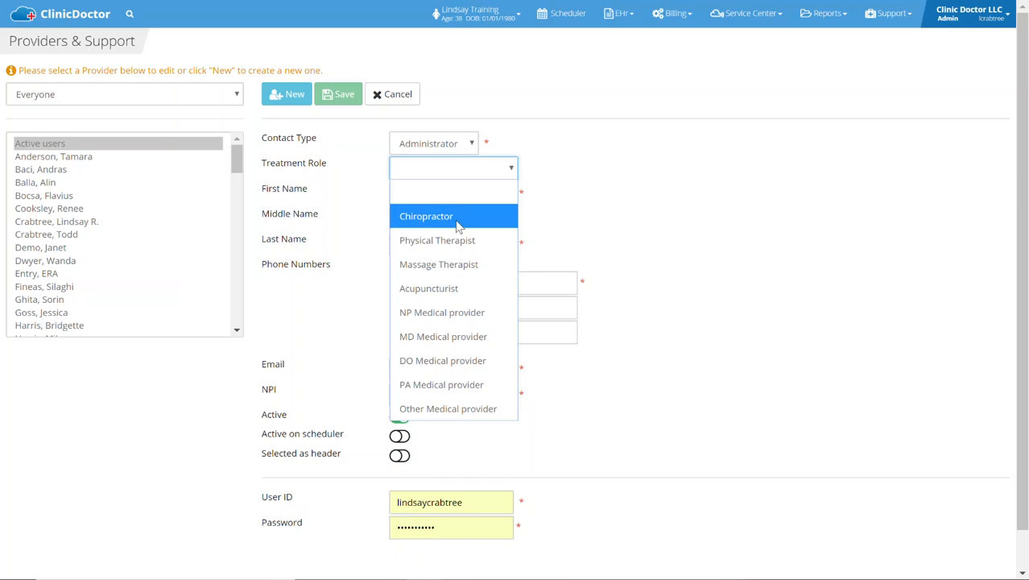
pyautogui.click(458, 225)
pyautogui.click(456, 194)
# Enter the provider's first and last name, dismissing the name suggestions.
pyautogui.write('Lindsay')
pyautogui.press('Tab')
pyautogui.write('Training')
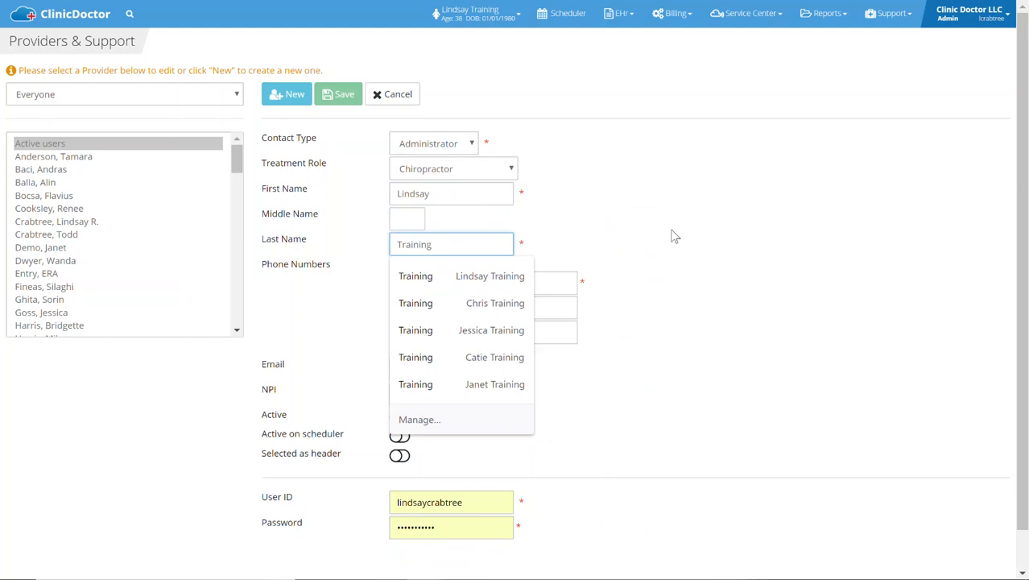
pyautogui.click(675, 236)
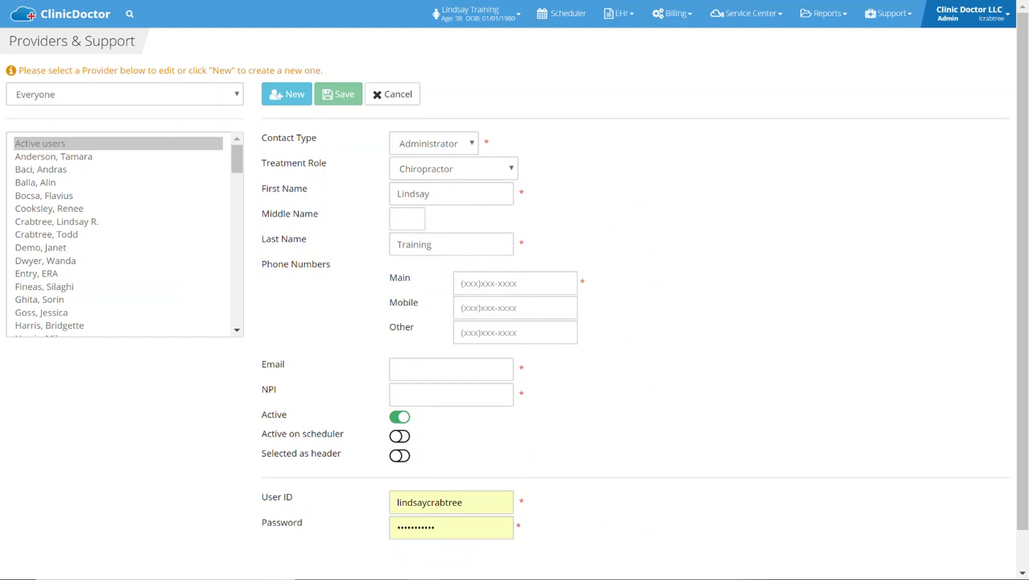
# Fill in the provider's main phone number and accept the suggested e-mail address.
pyautogui.click(461, 283)
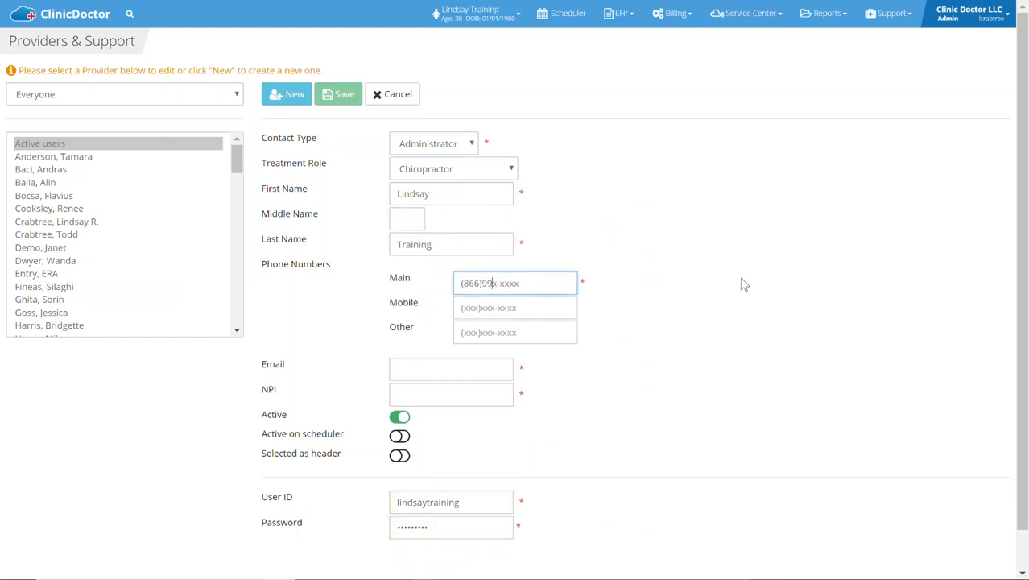
pyautogui.click(758, 261)
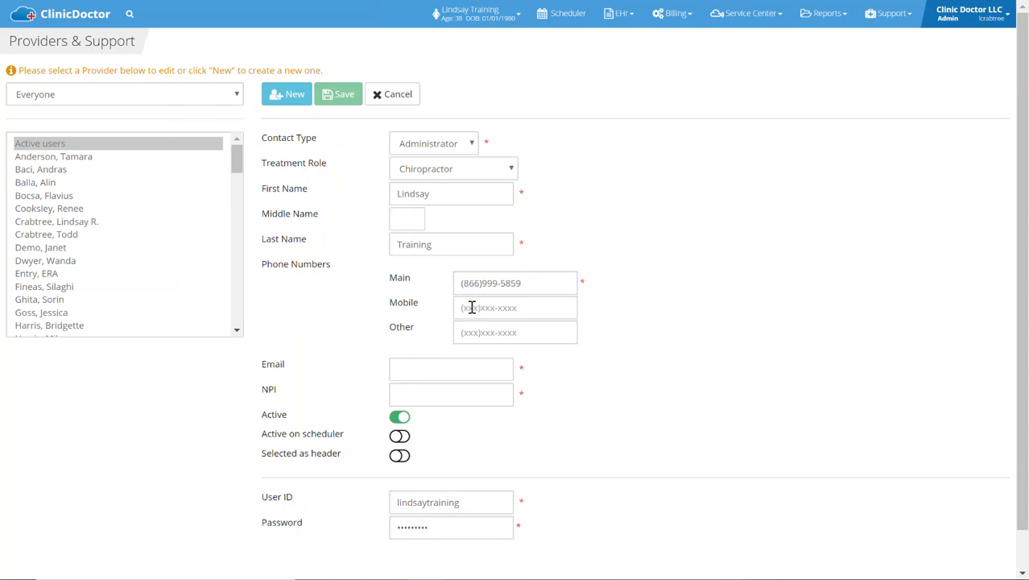
pyautogui.click(411, 366)
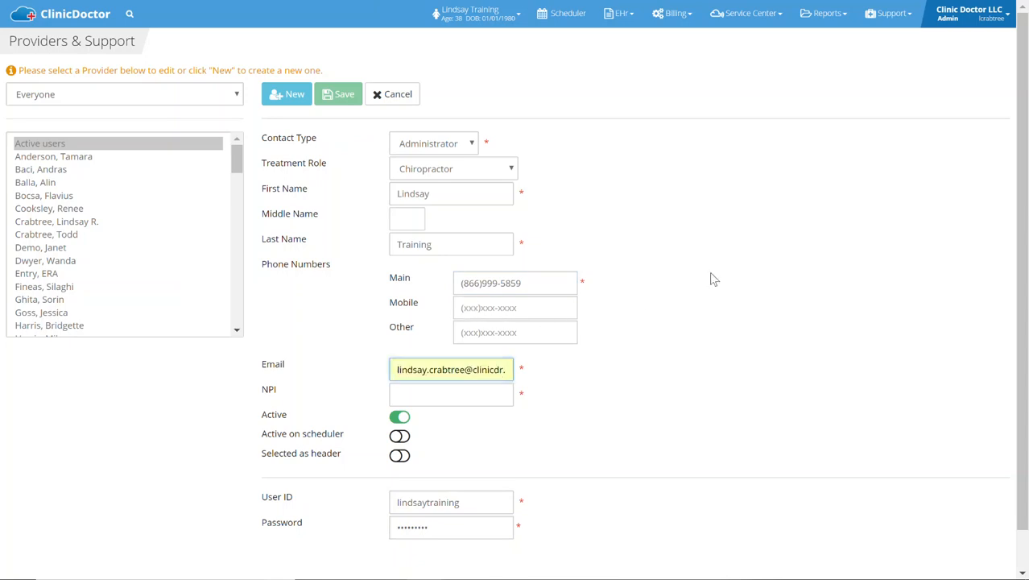
pyautogui.click(710, 273)
pyautogui.click(443, 394)
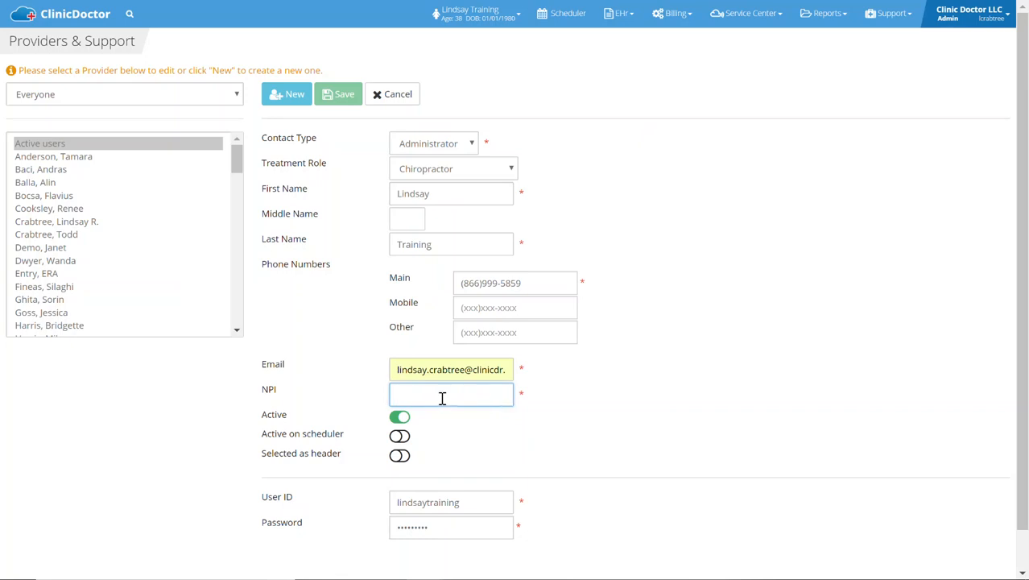
# Enter the provider's 10-digit NPI number in the NPI field.
pyautogui.write('1234567890')
pyautogui.click(463, 463)
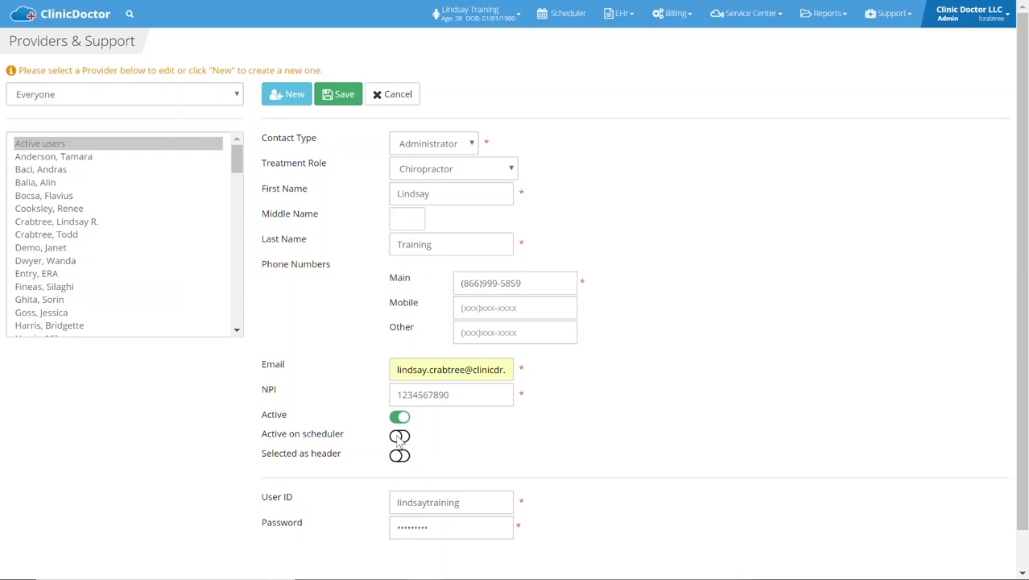
pyautogui.click(400, 437)
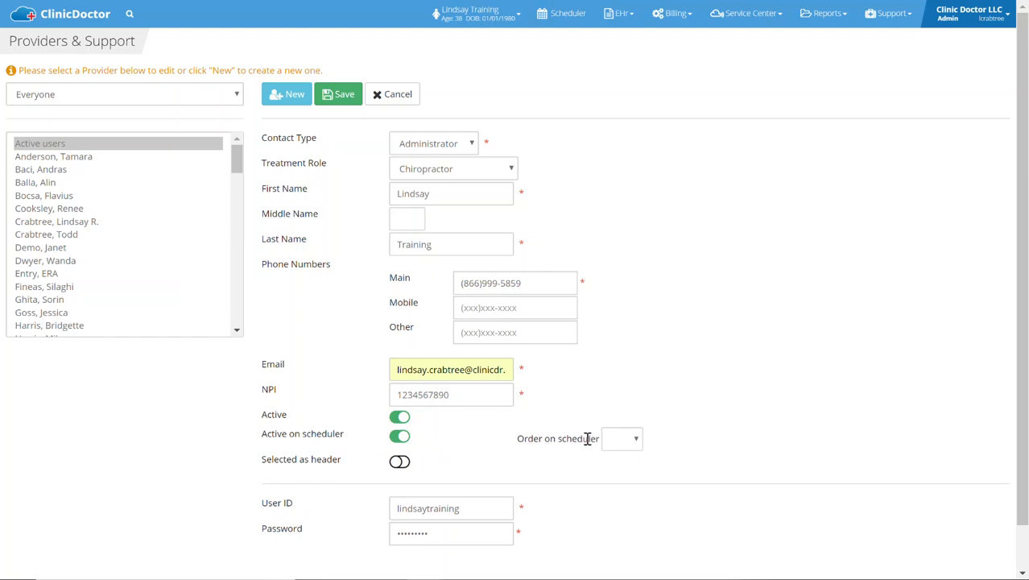
pyautogui.click(619, 443)
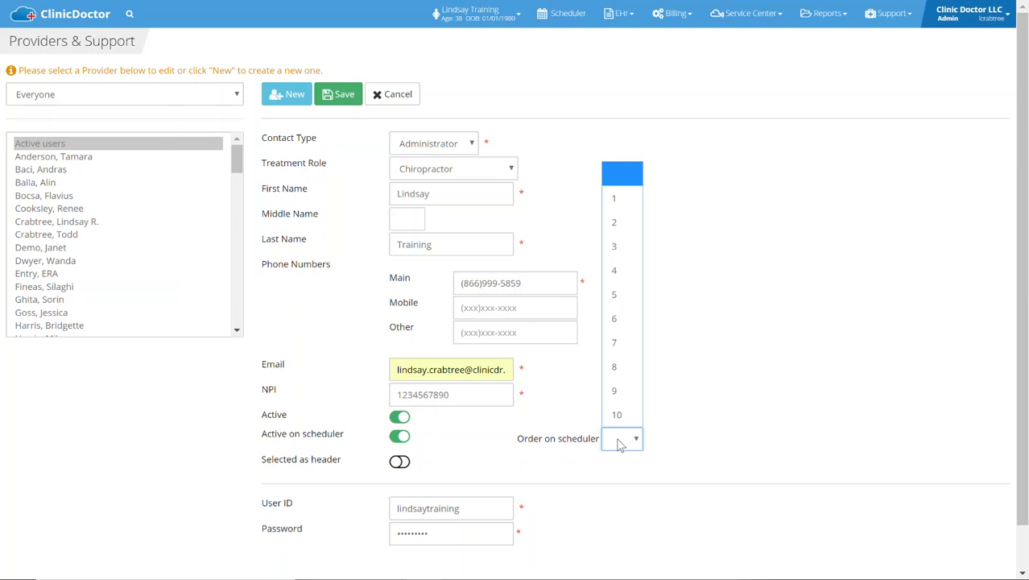
pyautogui.click(486, 445)
pyautogui.click(400, 437)
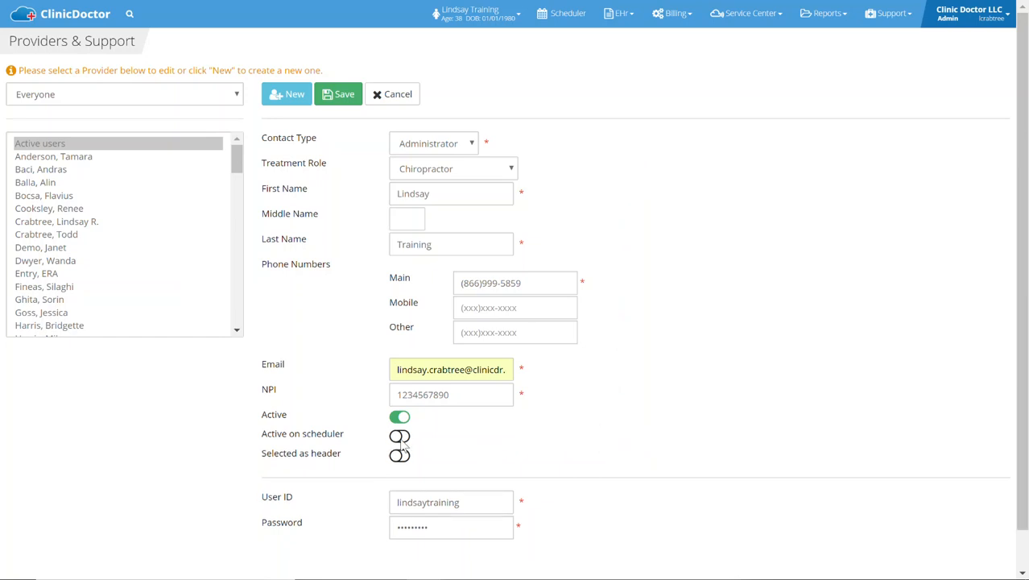
pyautogui.scroll(-1, 349, 341)
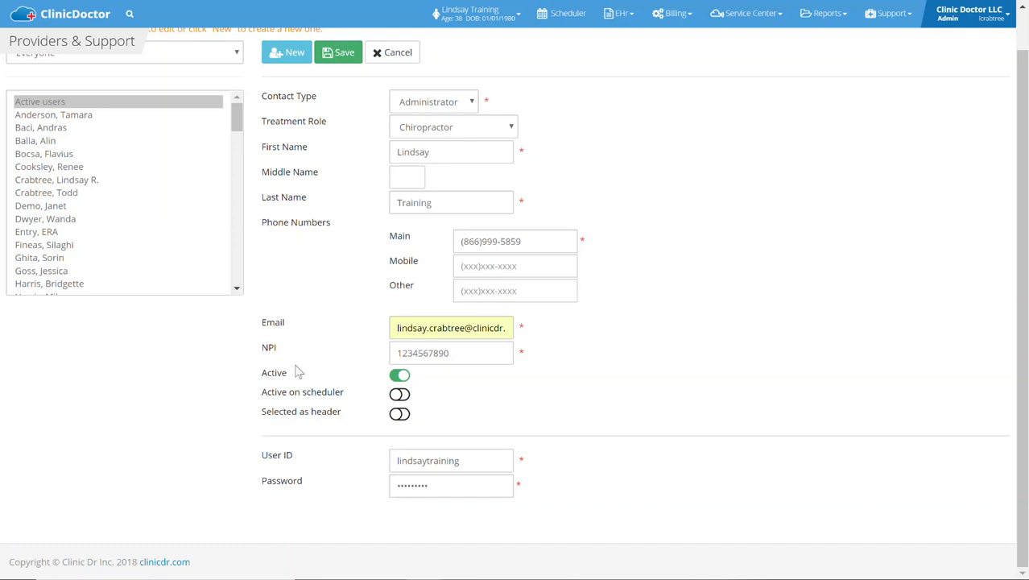
# Save the new provider, then reopen their record from the provider list.
pyautogui.click(336, 57)
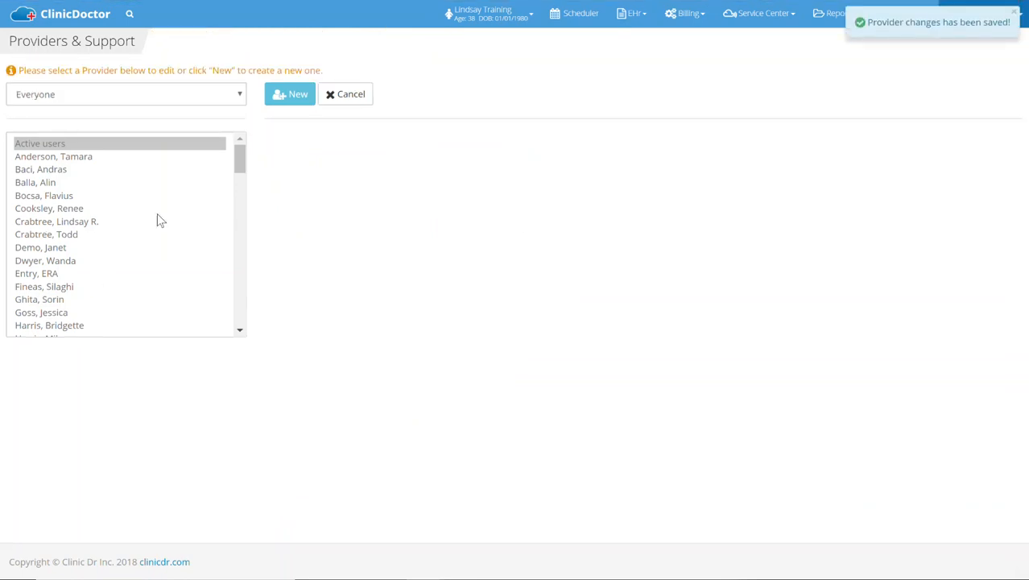
pyautogui.scroll(-1, 63, 233)
pyautogui.scroll(-8, 63, 233)
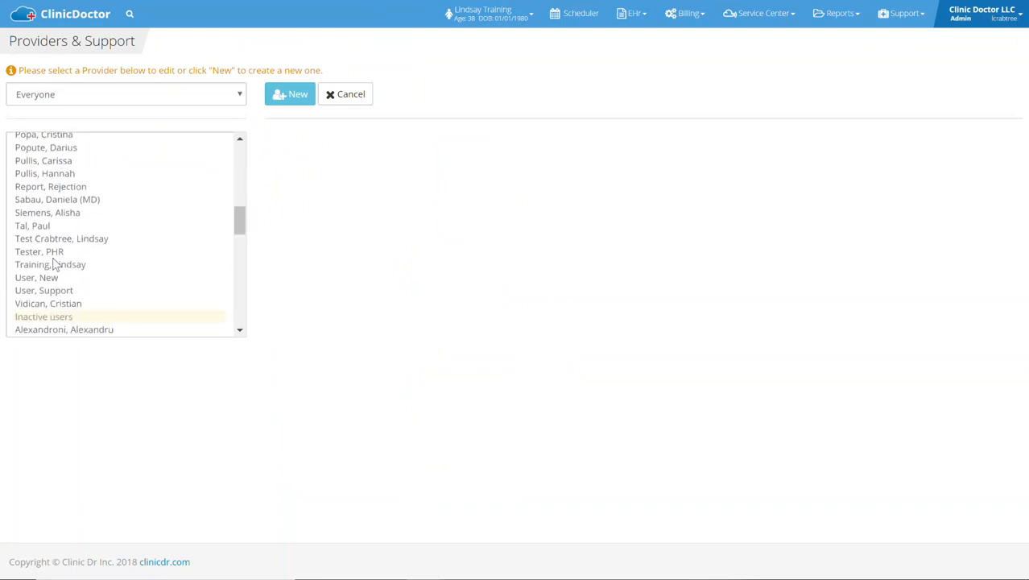
pyautogui.click(53, 264)
pyautogui.click(766, 264)
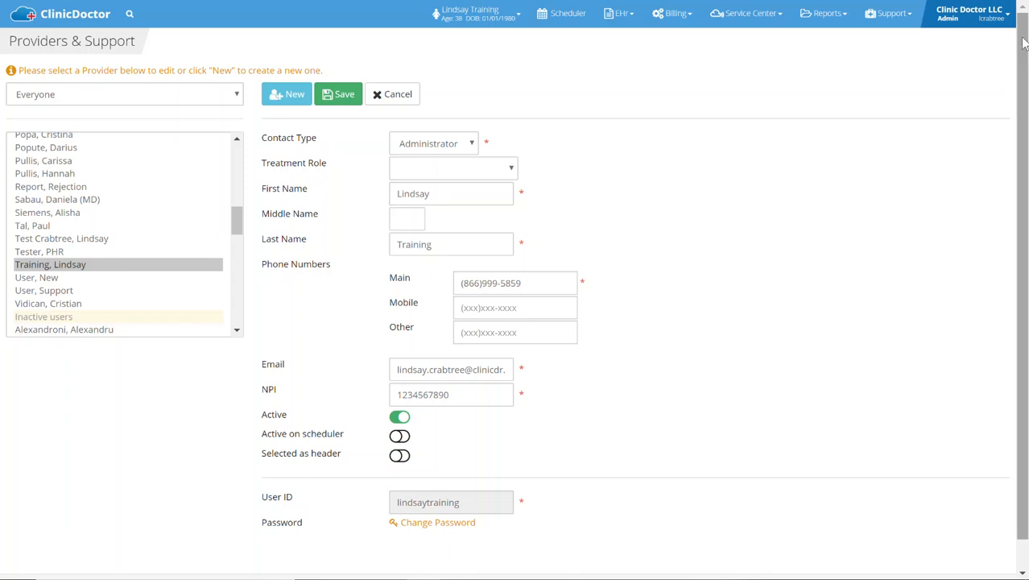
pyautogui.click(996, 21)
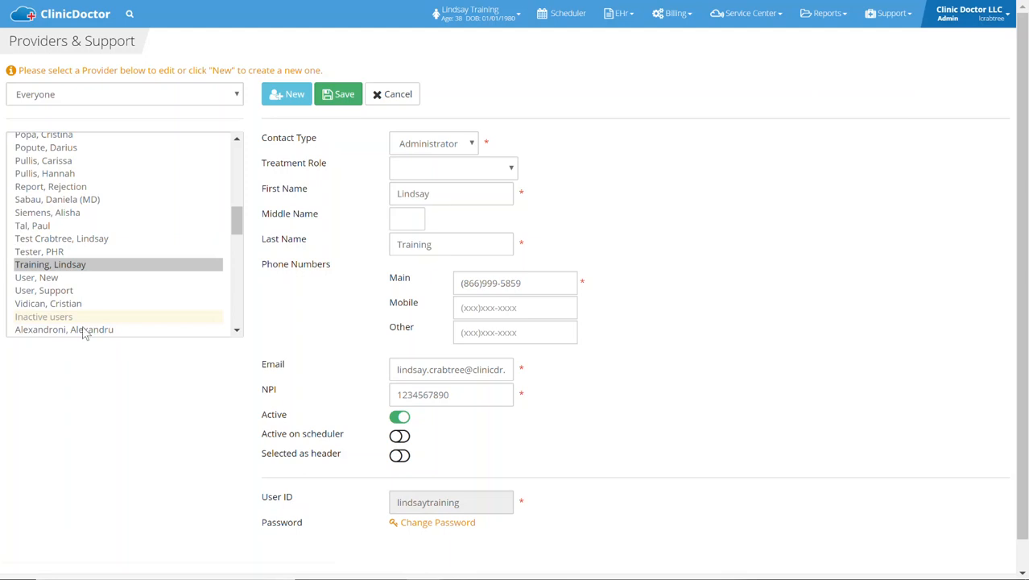
pyautogui.click(412, 523)
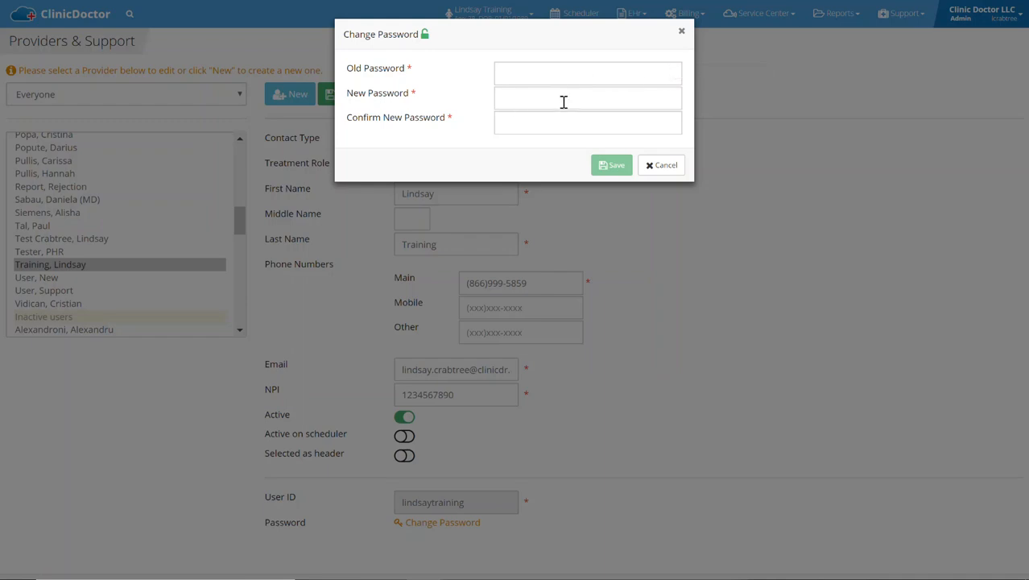
pyautogui.click(662, 165)
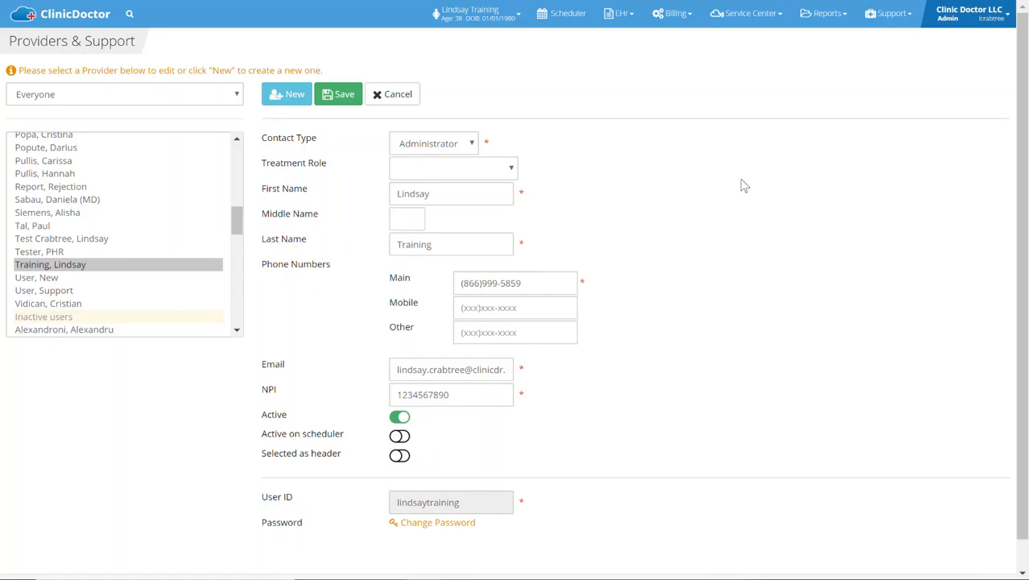